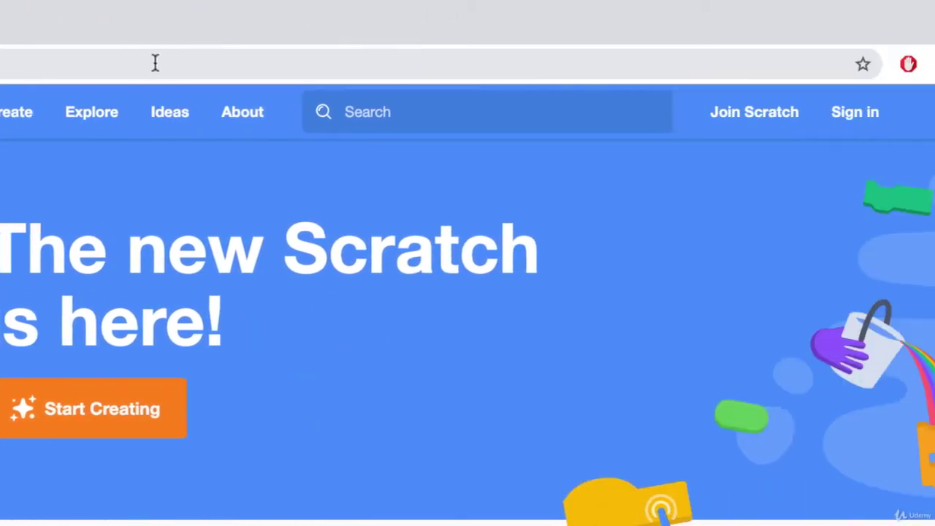
# Step: Bookmark the Scratch homepage in the Bookmarks Bar folder, keeping the suggested name
pyautogui.click(865, 65)
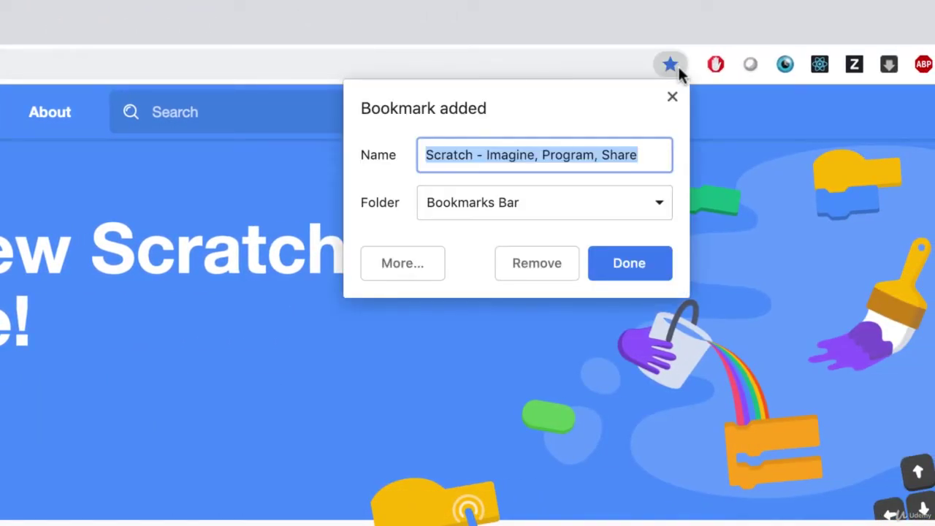
pyautogui.click(625, 267)
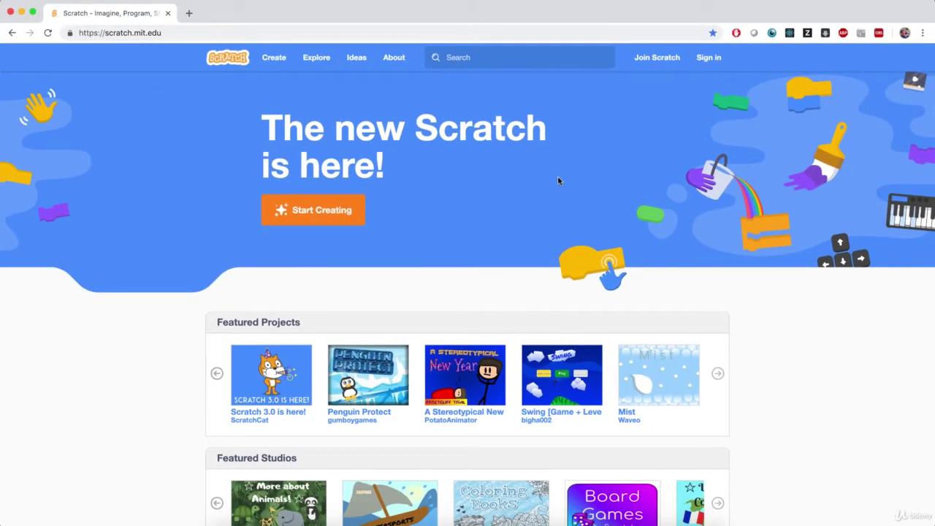
# Step: Start signing up for a Scratch account, entering a username and the account password twice, and continue to the personal details
pyautogui.click(661, 69)
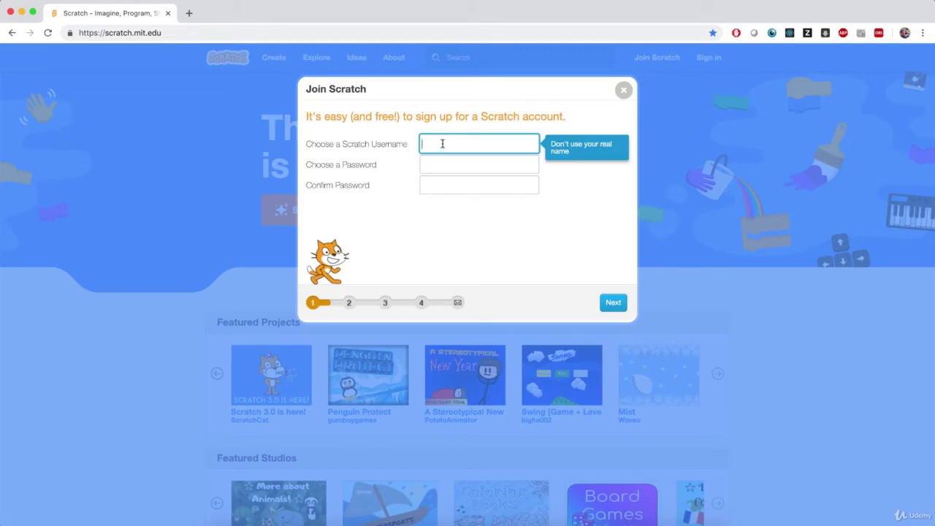
pyautogui.write('daniel-udemy3')
pyautogui.click(441, 165)
pyautogui.write('********')
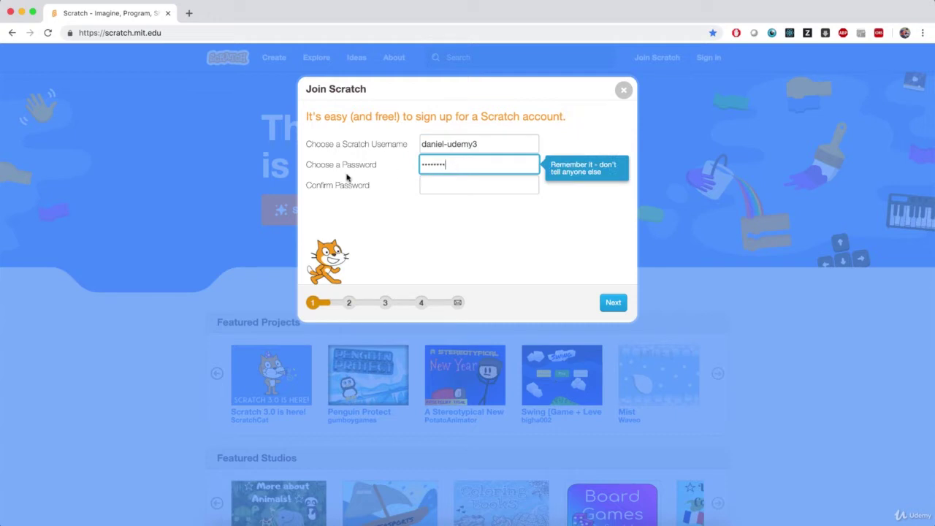
pyautogui.click(441, 188)
pyautogui.write('********')
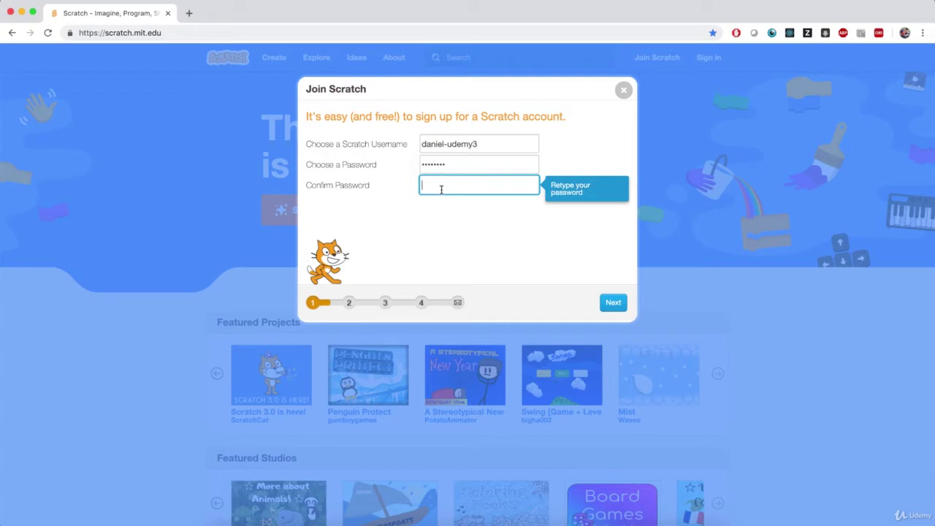
pyautogui.click(612, 304)
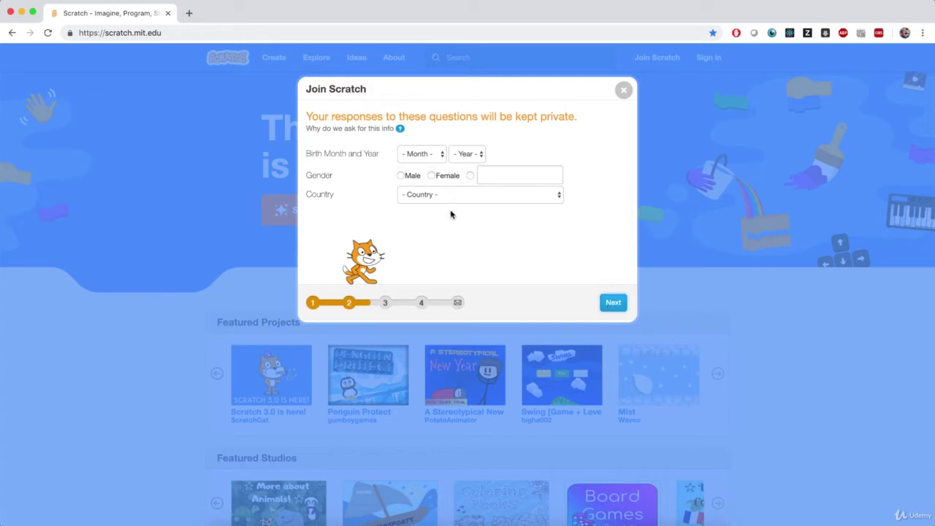
# Step: Complete the remaining personal and e-mail details of the registration and finish the sign-up
pyautogui.click(612, 302)
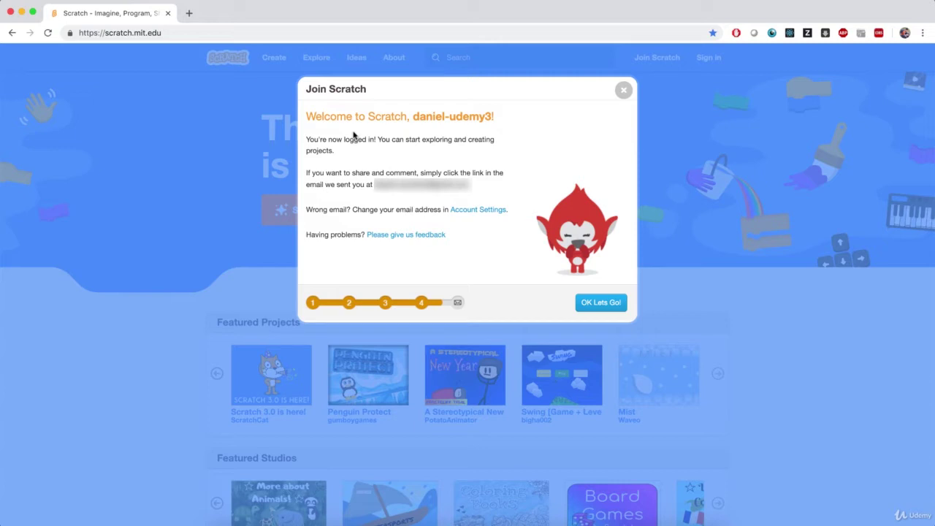
pyautogui.click(592, 306)
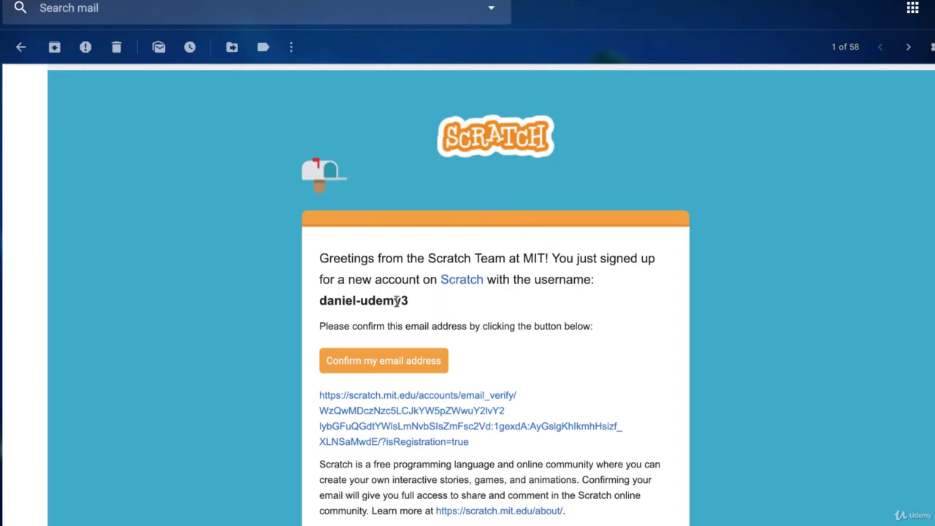
# Step: Switch to Gmail, confirm the e-mail address from the Scratch message, and reload the Scratch homepage
pyautogui.moveTo(411, 304); pyautogui.dragTo(318, 308)
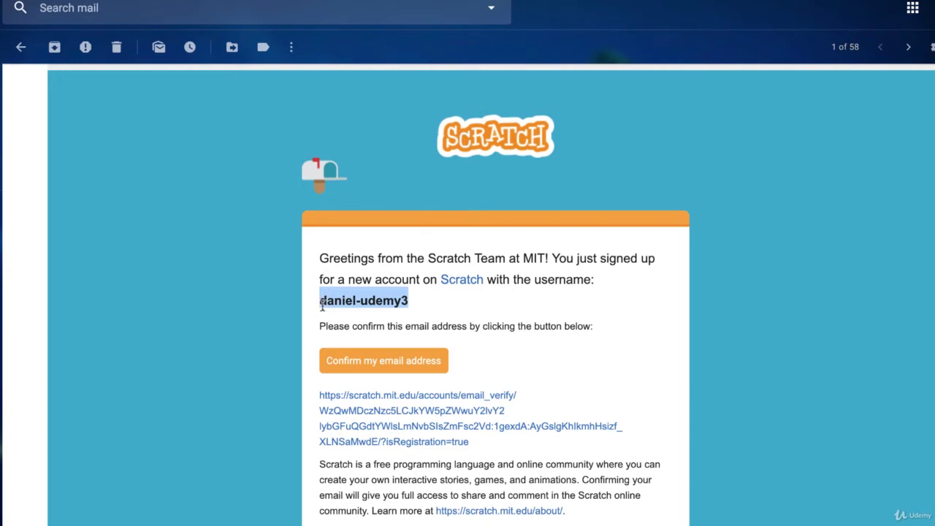
pyautogui.click(428, 315)
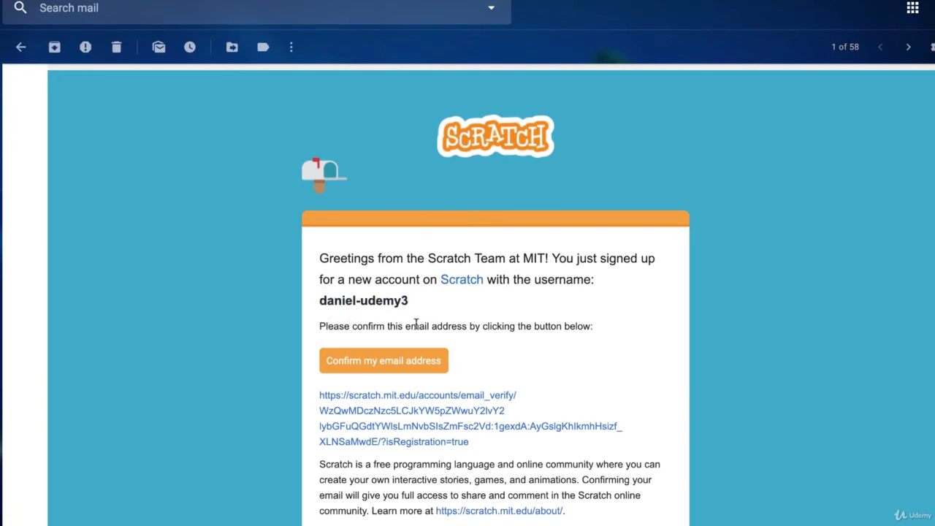
pyautogui.click(363, 369)
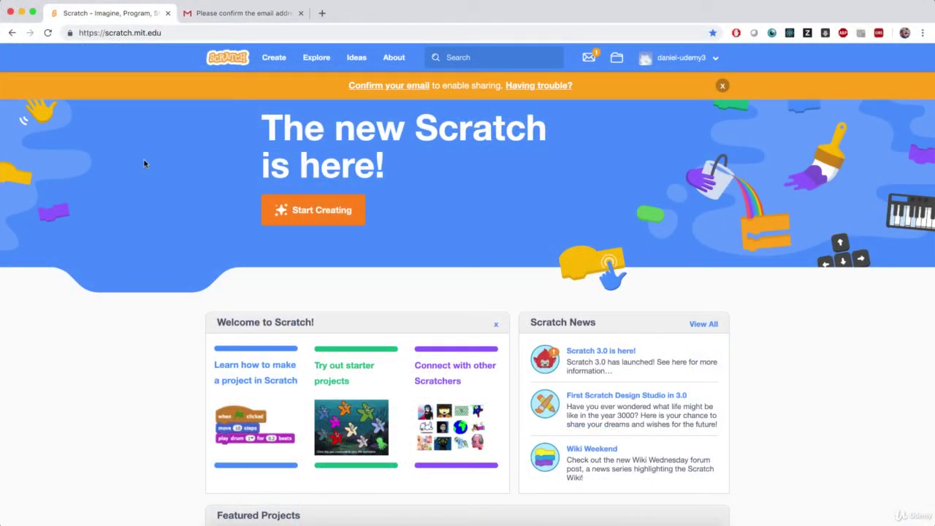
pyautogui.press('super+r')
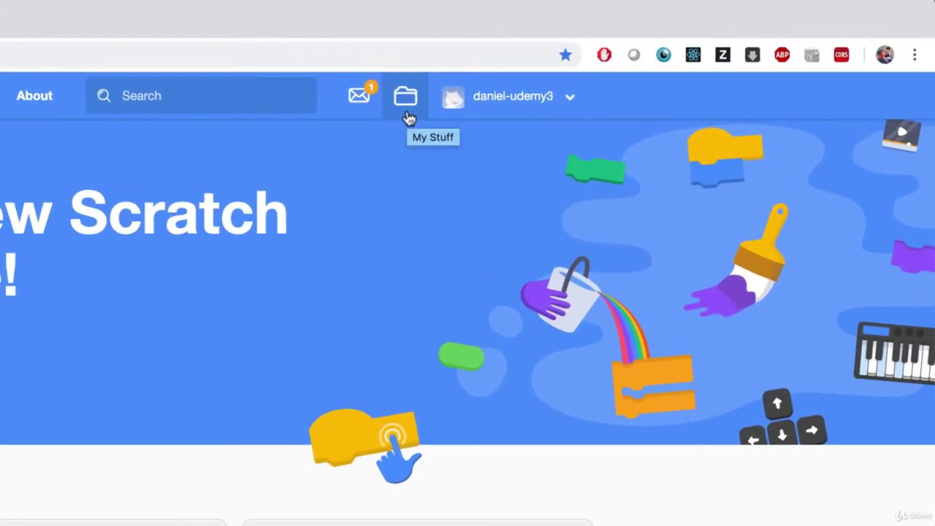
# Step: Open My Stuff and create a new project there
pyautogui.click(408, 117)
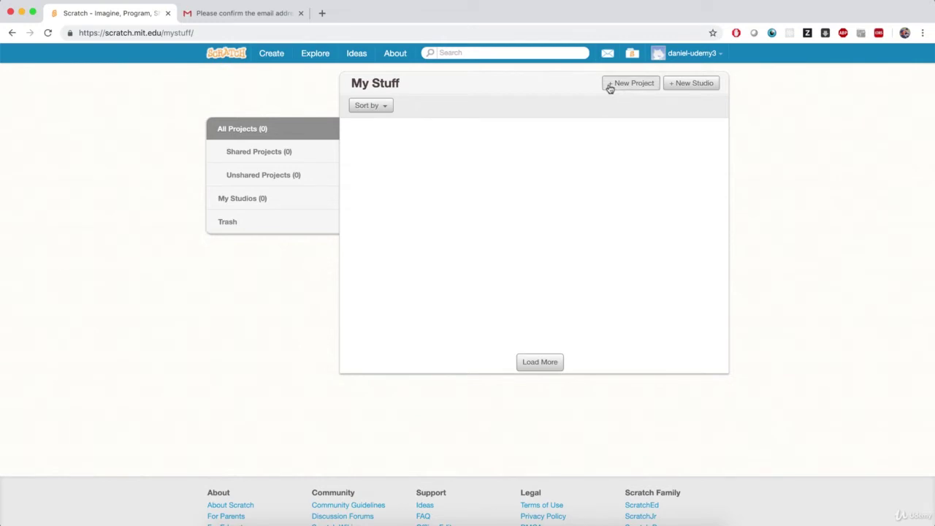
pyautogui.click(630, 83)
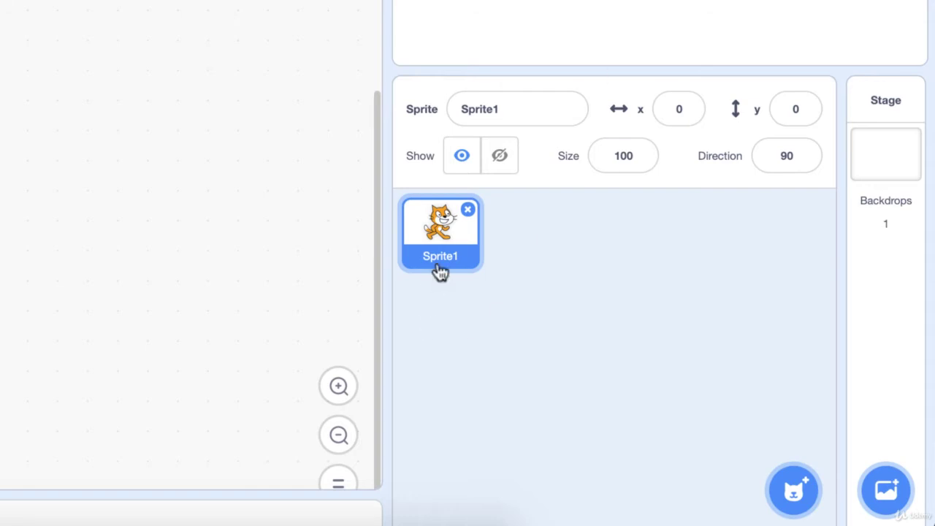
# Step: Examine the cat sprite's name, position, visibility and size settings, and the options for adding sprites and backdrops
pyautogui.click(518, 109)
pyautogui.moveTo(518, 109); pyautogui.dragTo(437, 115)
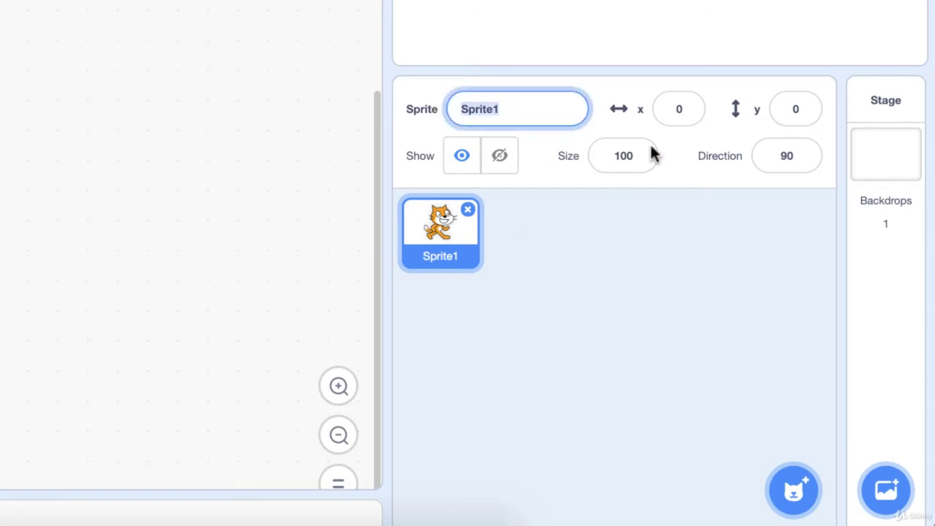
pyautogui.click(673, 109)
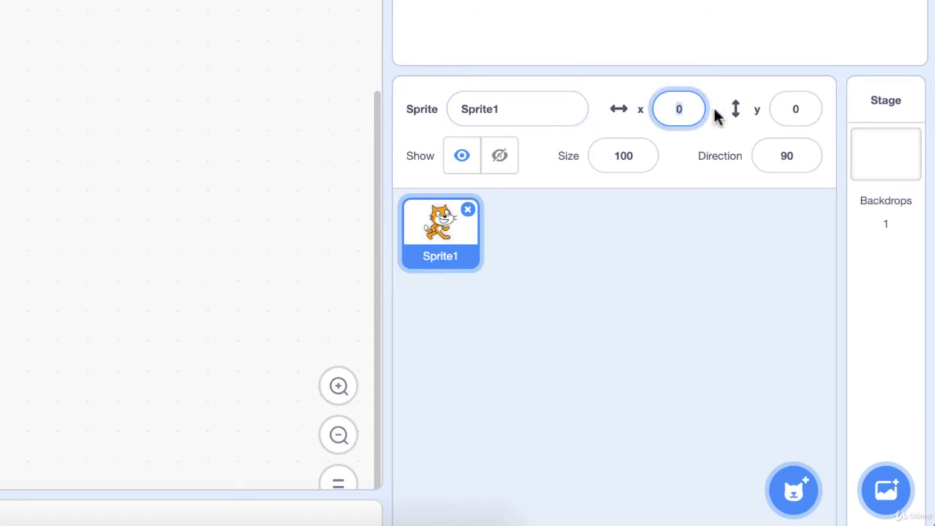
pyautogui.click(794, 102)
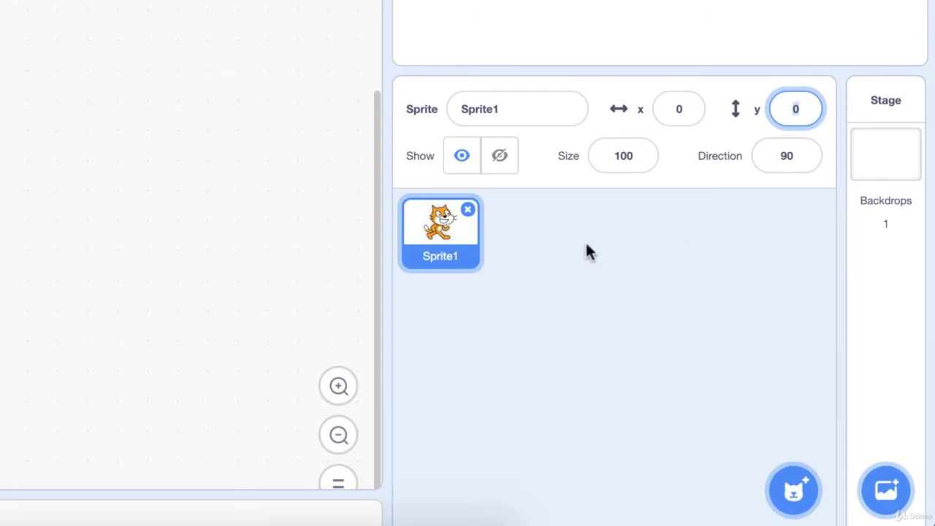
pyautogui.click(500, 161)
pyautogui.click(465, 159)
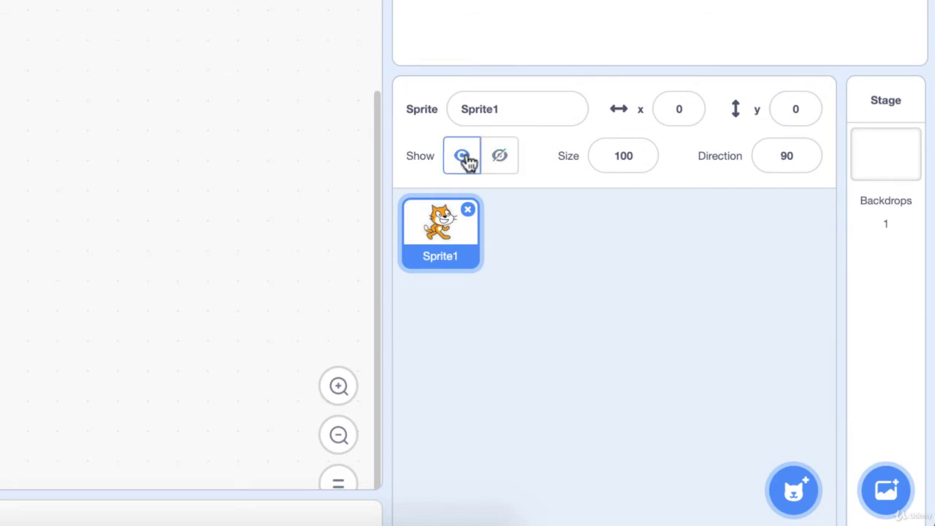
pyautogui.click(639, 156)
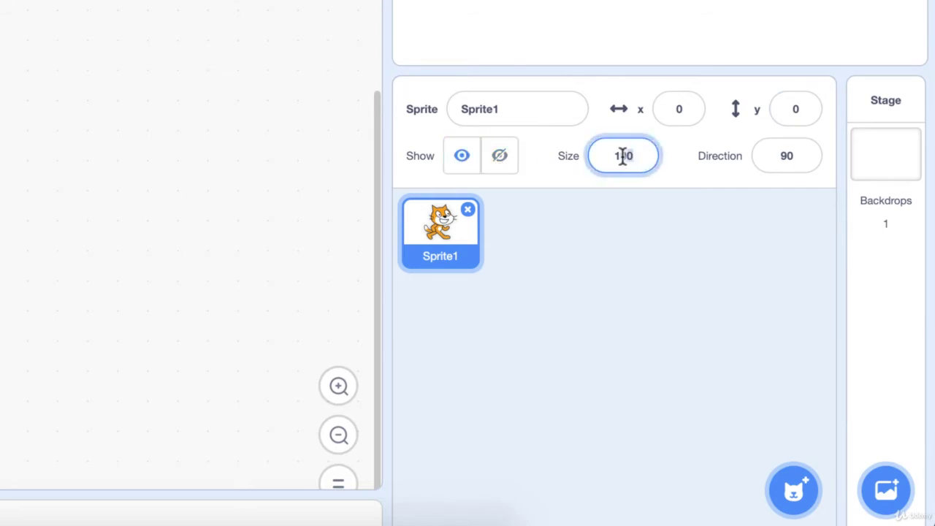
pyautogui.click(632, 217)
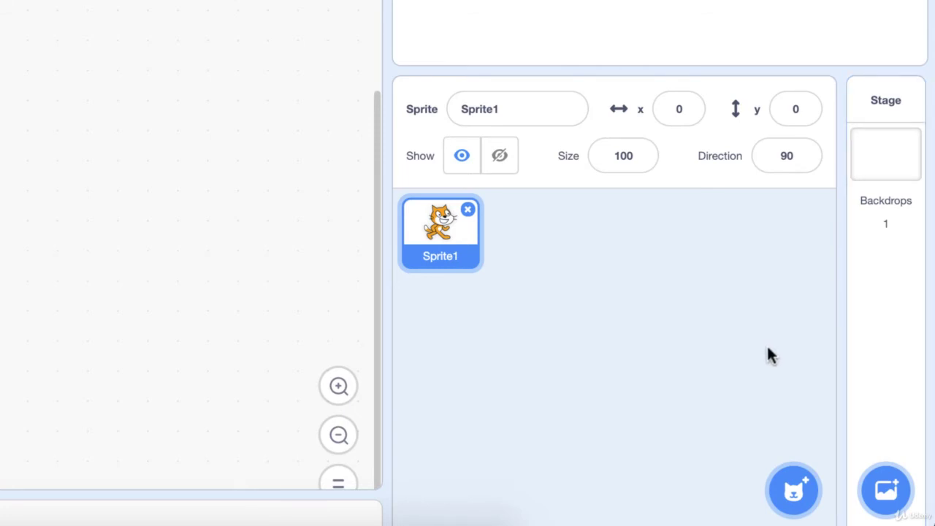
pyautogui.moveTo(794, 491)
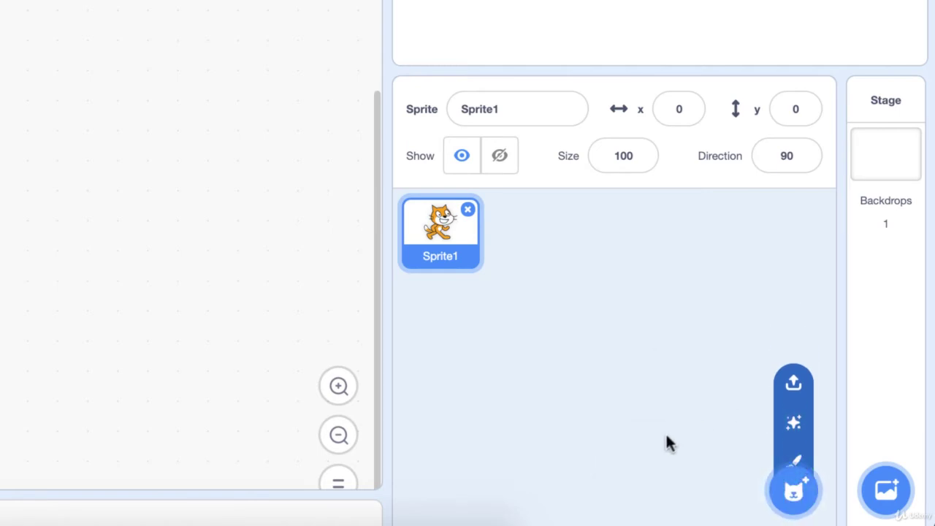
pyautogui.moveTo(880, 498)
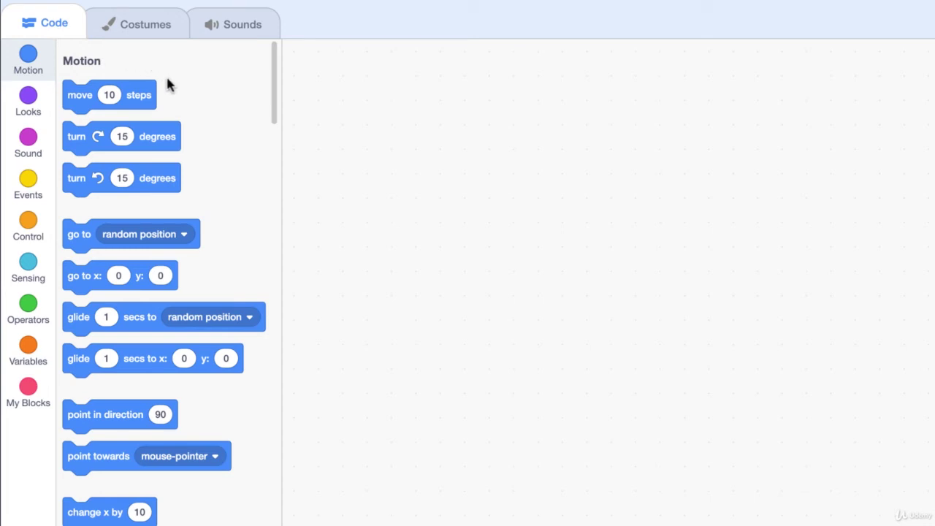
# Step: Browse the code block categories from Motion through Operators and return to the Motion blocks
pyautogui.scroll(-3, 168, 82)
pyautogui.scroll(-18, 169, 78)
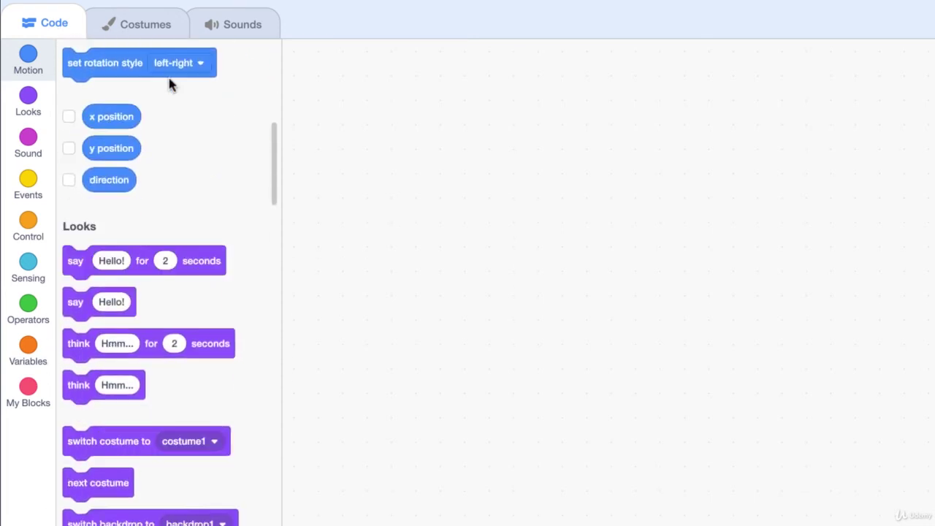
pyautogui.scroll(20, 169, 80)
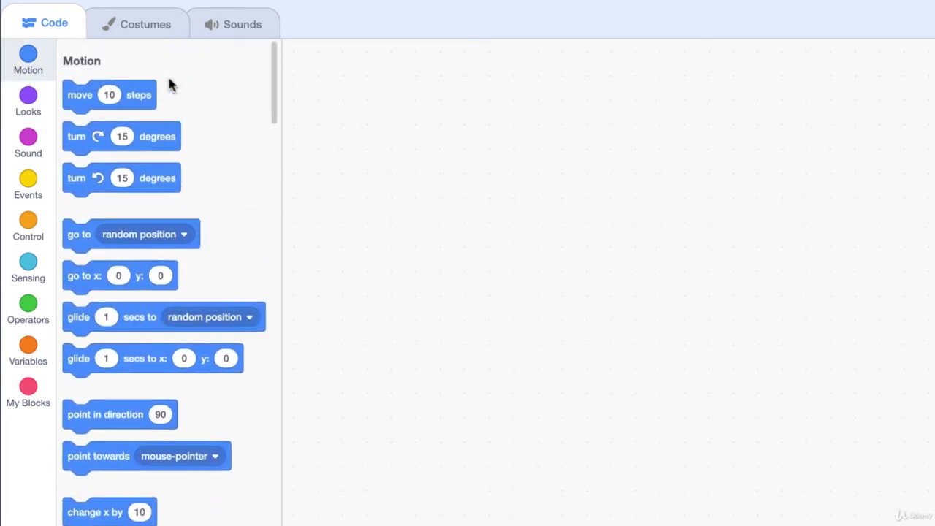
pyautogui.click(28, 96)
pyautogui.click(27, 146)
pyautogui.click(24, 184)
pyautogui.click(25, 232)
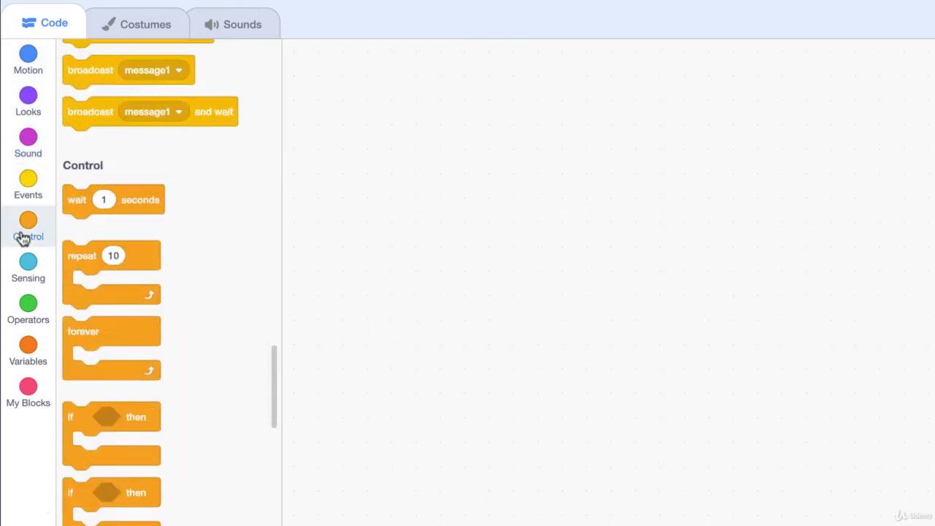
pyautogui.click(25, 272)
pyautogui.click(28, 322)
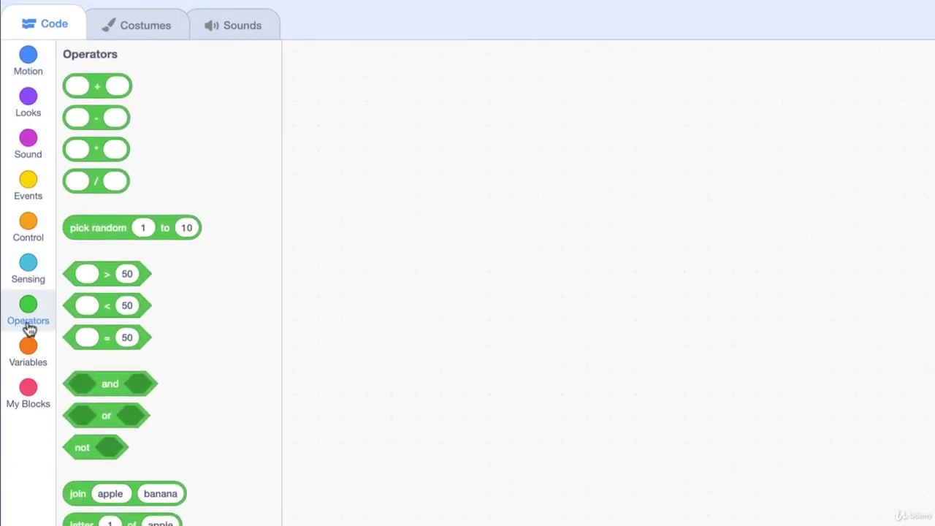
pyautogui.scroll(15, 166, 316)
pyautogui.scroll(10, 166, 316)
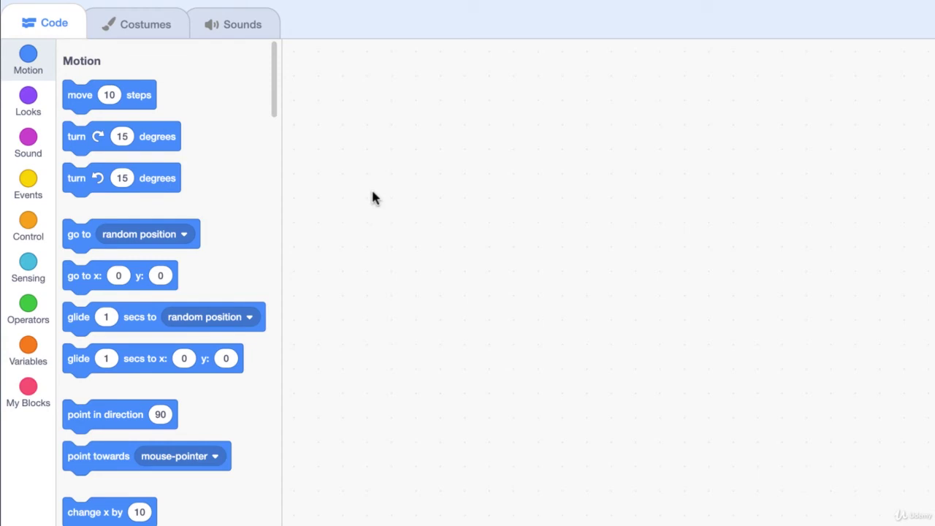
# Step: Examine the cat sprite's costumes in the costume editor, viewing costume2 and returning to costume1
pyautogui.click(168, 25)
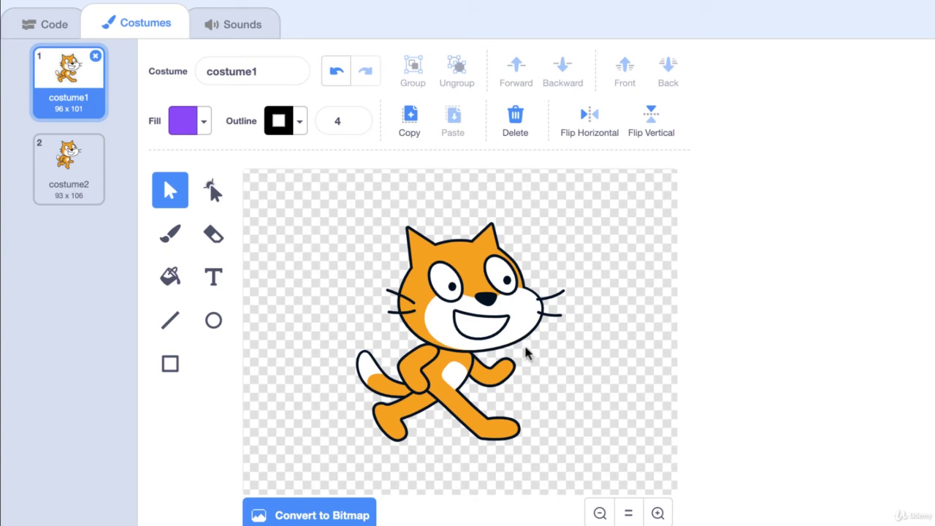
pyautogui.click(475, 350)
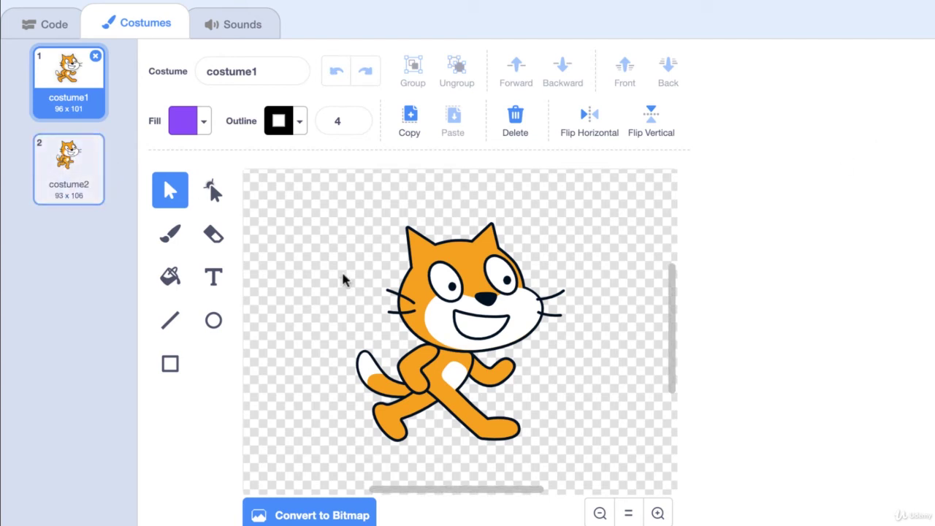
pyautogui.click(51, 179)
pyautogui.click(54, 110)
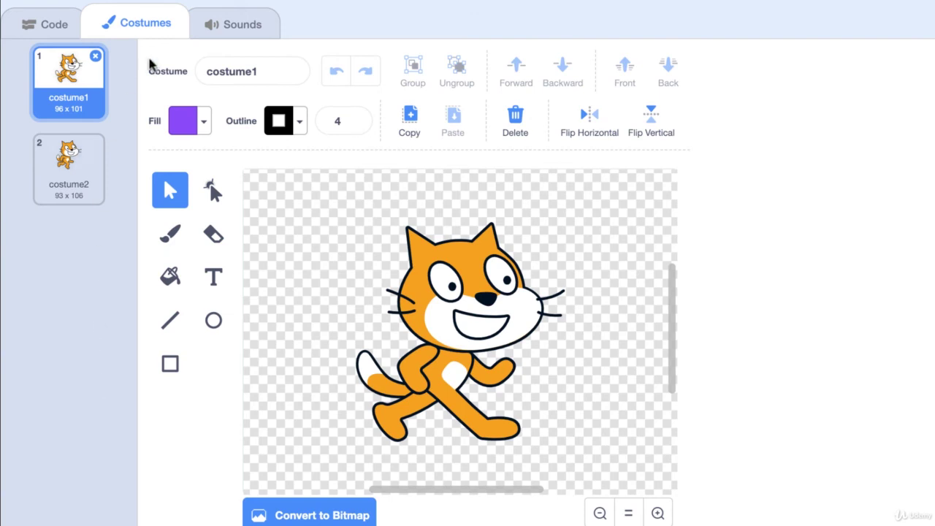
# Step: Play the cat sprite's Meow sound and return to its code blocks
pyautogui.click(223, 22)
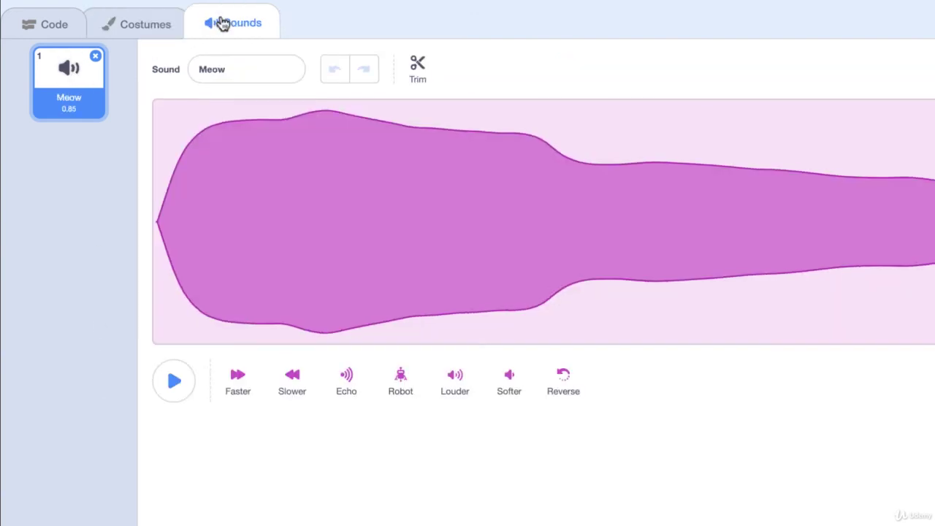
pyautogui.click(174, 381)
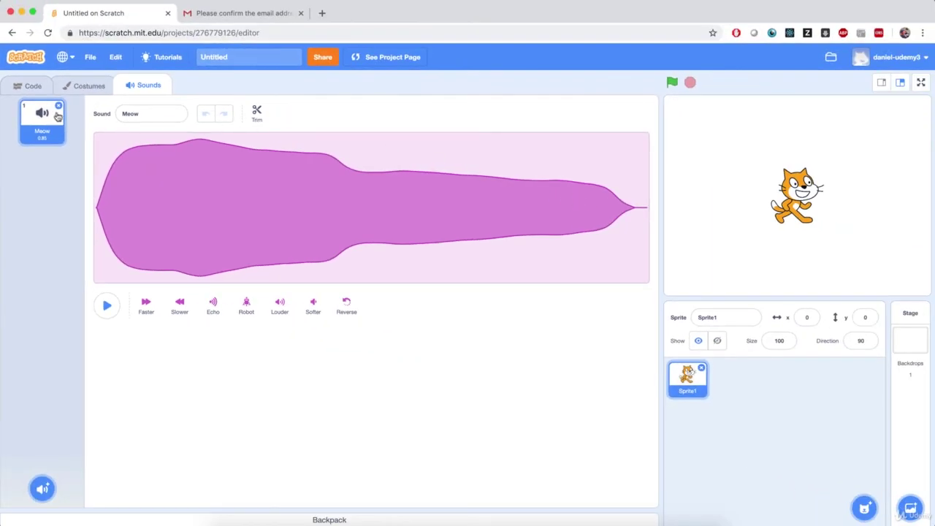
pyautogui.click(35, 89)
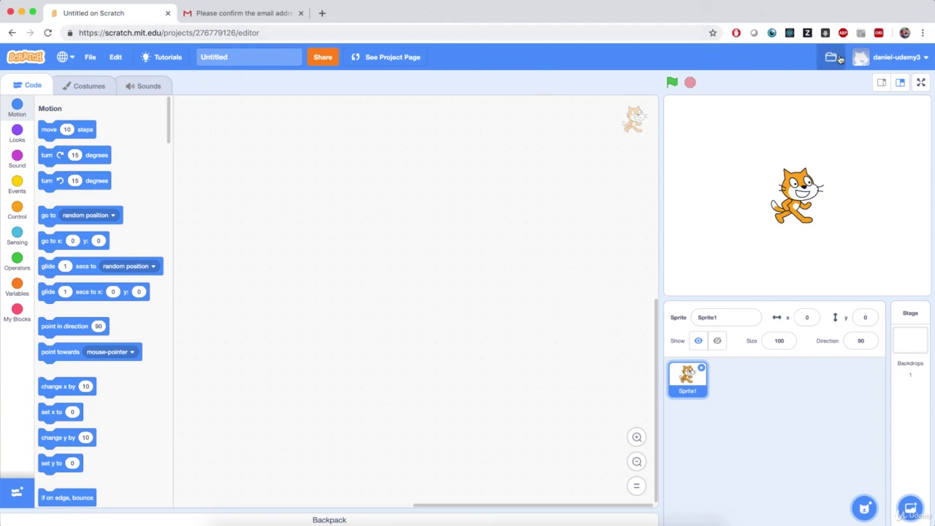
# Step: Review the options in the account menu and close it
pyautogui.click(919, 107)
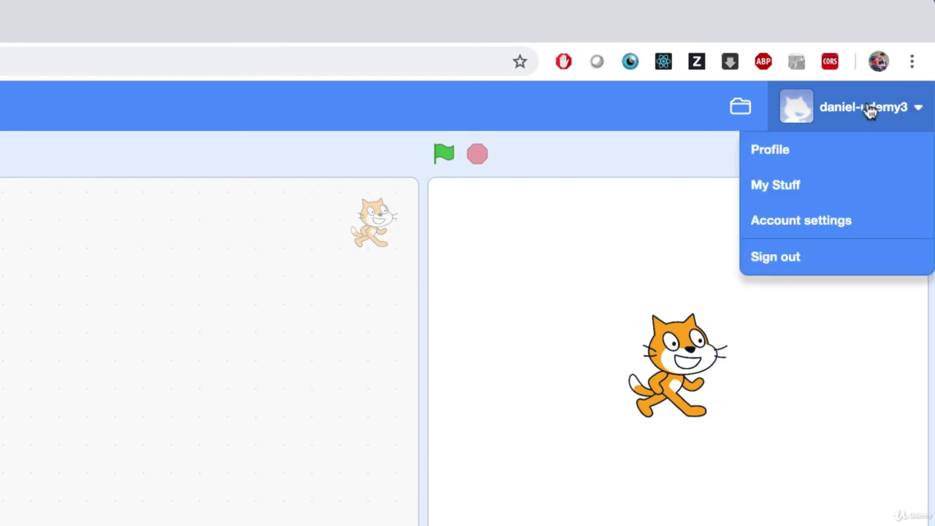
pyautogui.click(664, 96)
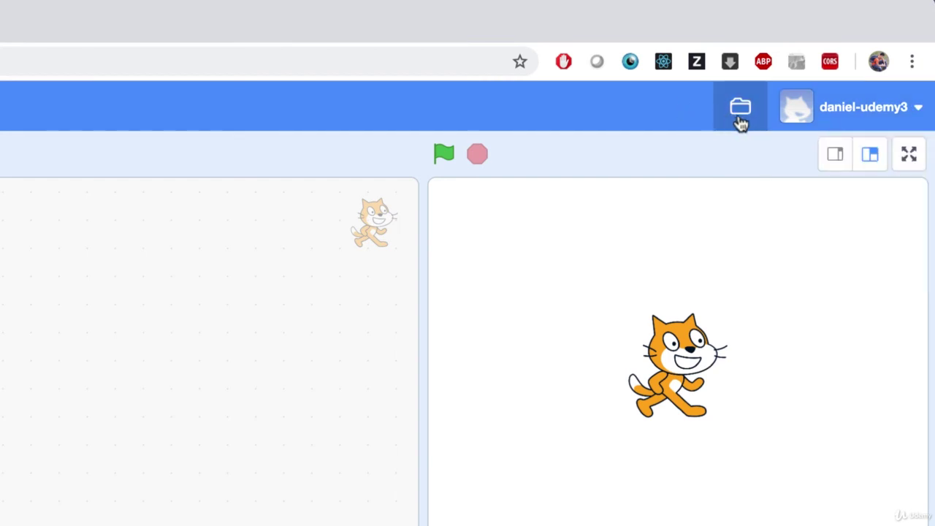